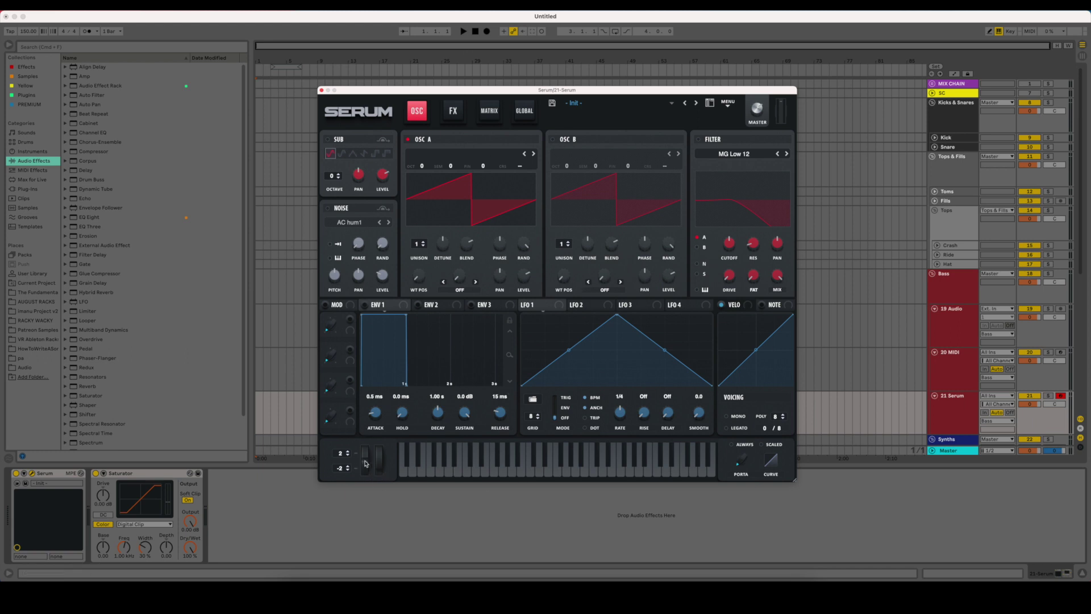
- Set mod wheel to ~15%, route LFO 1 to OSC B WT POS with a lowered peak, rate 1/16, rise 1/32
{"action": "left_click_drag", "start_coordinate": [381, 474], "coordinate": [380, 454]}
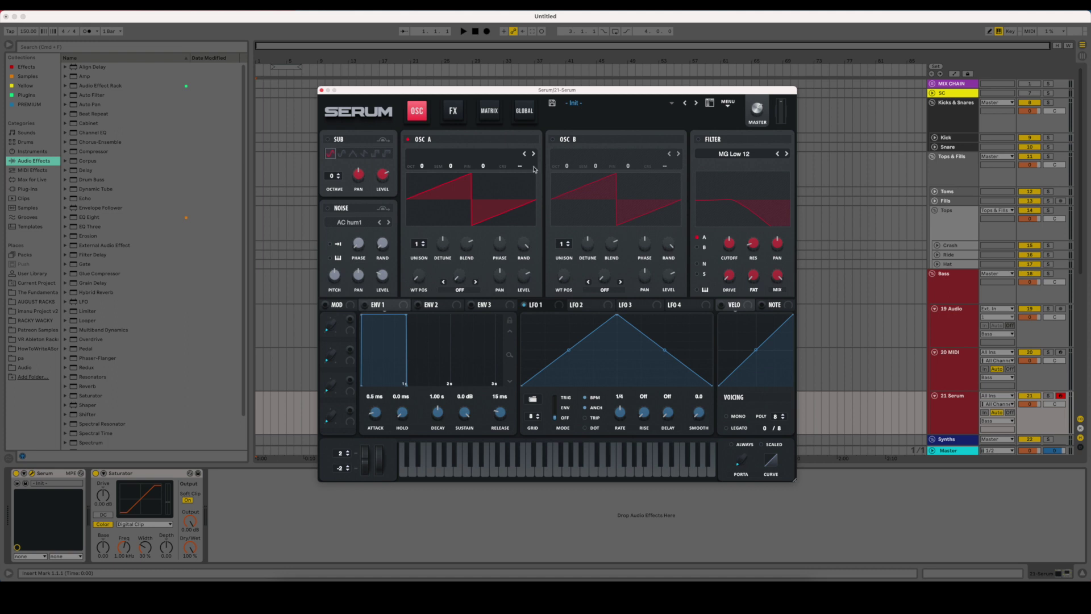
{"action": "left_click_drag", "start_coordinate": [549, 301], "coordinate": [576, 271]}
{"action": "left_click_drag", "start_coordinate": [618, 313], "coordinate": [619, 375]}
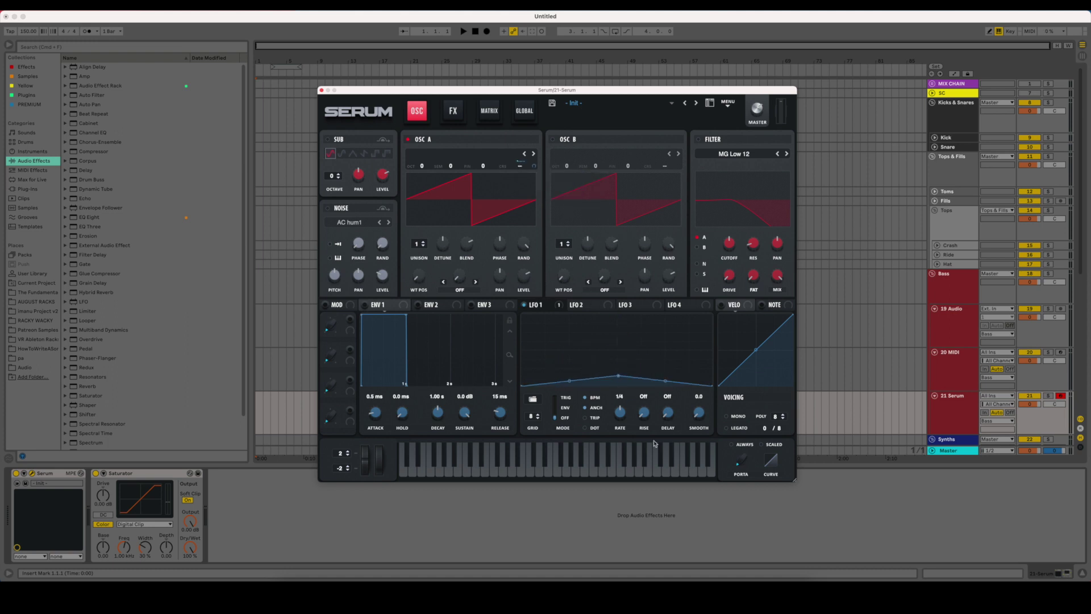
{"action": "left_click_drag", "start_coordinate": [620, 414], "coordinate": [664, 406]}
{"action": "left_click", "coordinate": [710, 103]}
- Initialize the patch and add a matrix row with source LFO 1 at amount 7
{"action": "left_click", "coordinate": [728, 103]}
{"action": "left_click", "coordinate": [762, 157]}
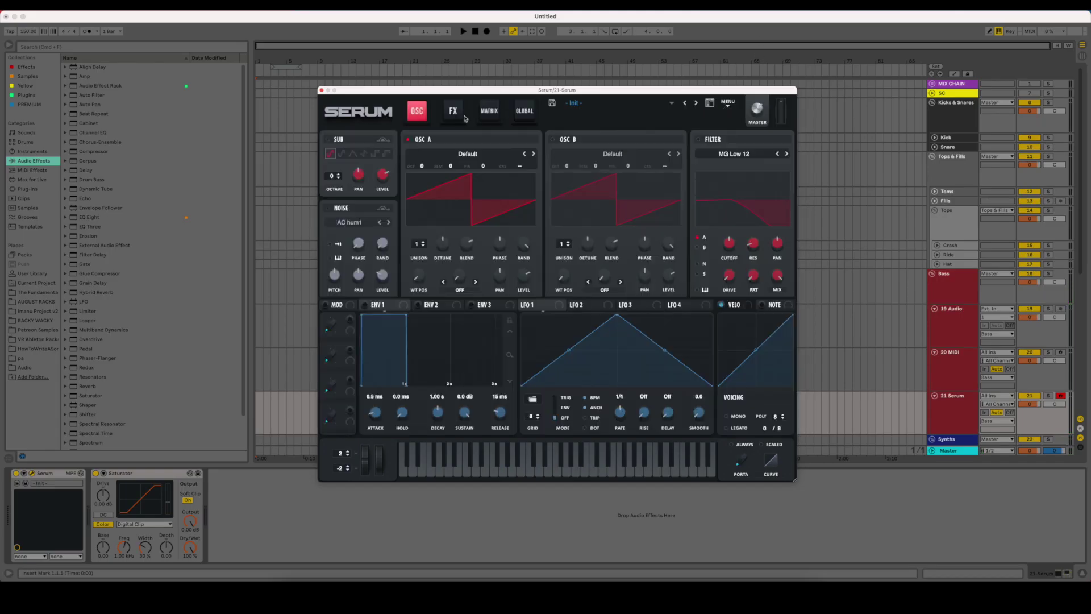
{"action": "left_click", "coordinate": [453, 110]}
{"action": "left_click", "coordinate": [490, 111]}
{"action": "left_click", "coordinate": [344, 153]}
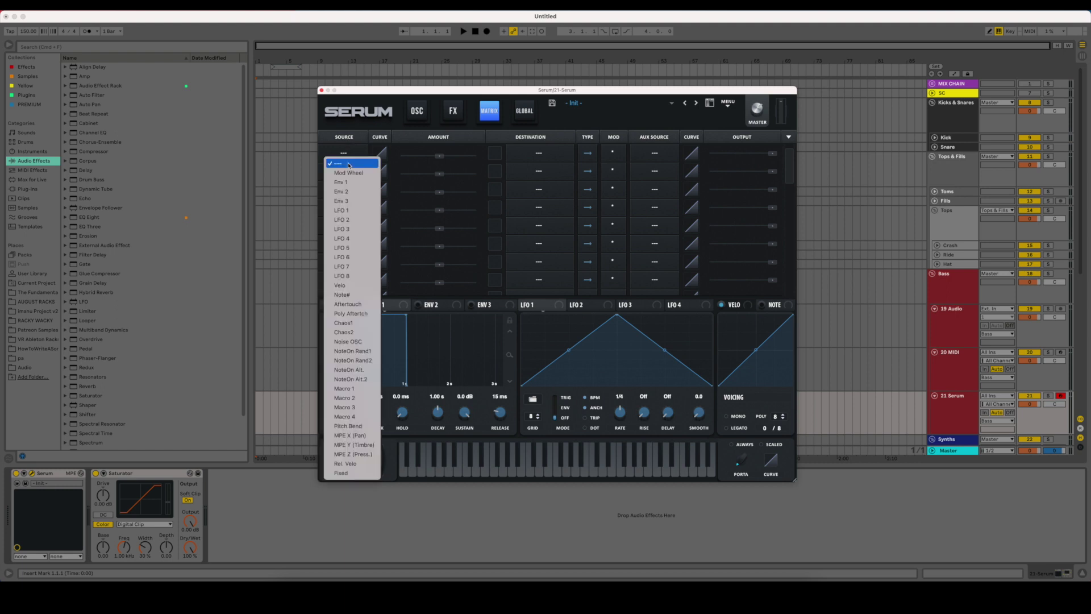
{"action": "left_click", "coordinate": [359, 210]}
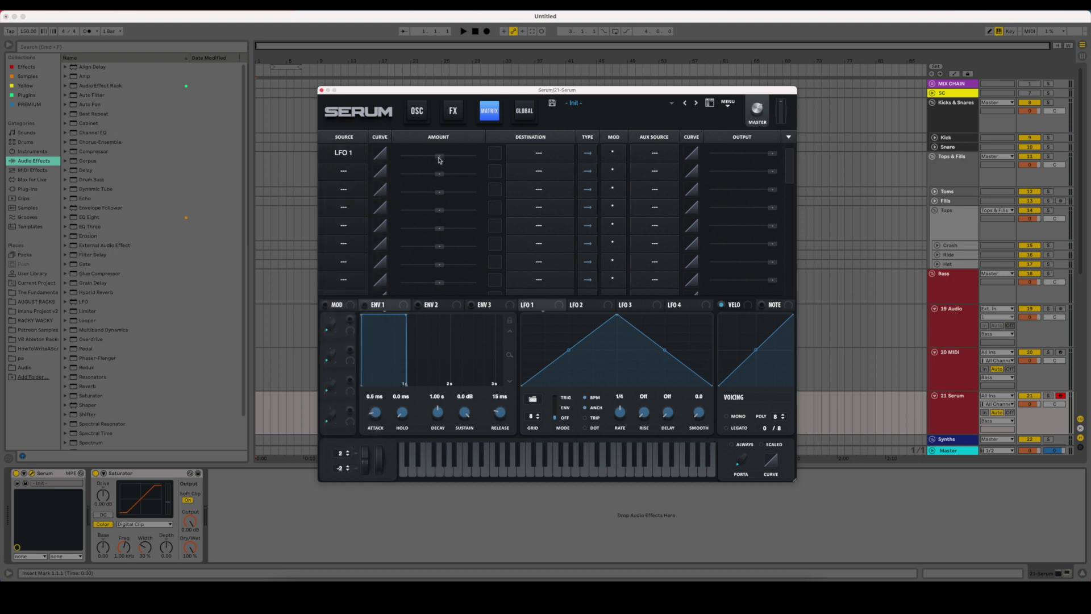
{"action": "left_click_drag", "start_coordinate": [439, 156], "coordinate": [442, 161]}
- Flatten LFO 1's triangle near the bottom and set the row's destination to Master Tune
{"action": "left_click_drag", "start_coordinate": [619, 314], "coordinate": [617, 375]}
{"action": "left_click", "coordinate": [535, 149]}
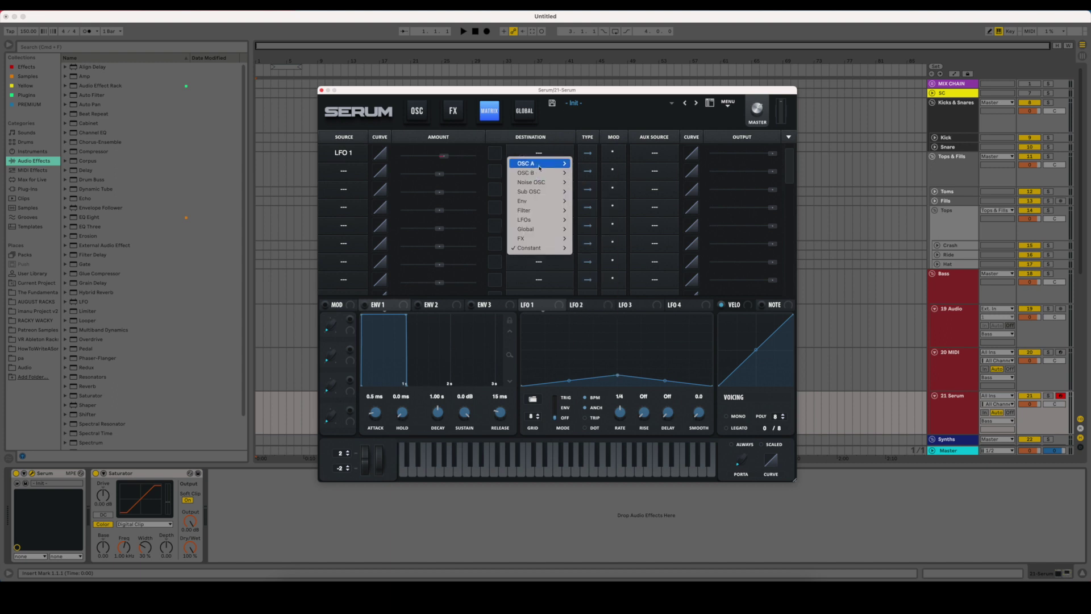
{"action": "mouse_move", "coordinate": [556, 237]}
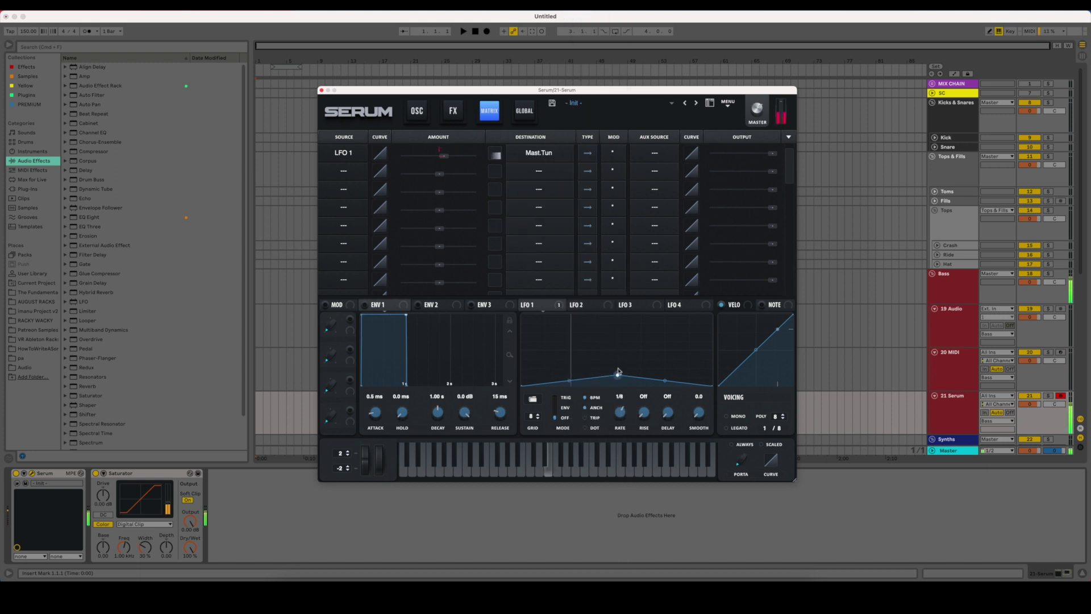
{"action": "scroll", "coordinate": [622, 402], "scroll_direction": "up", "scroll_amount": 1}
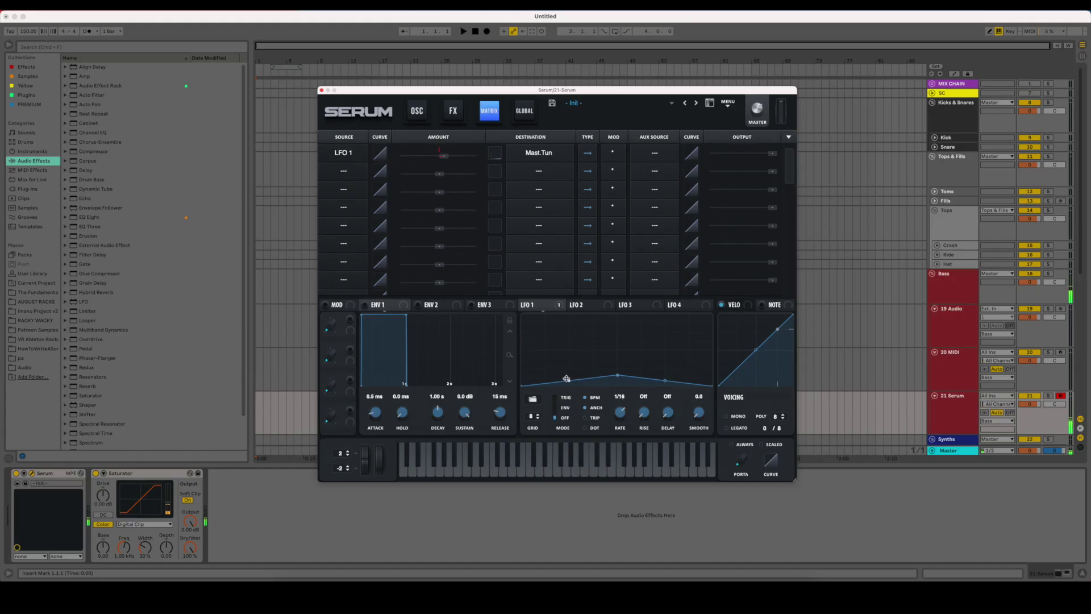
- Add three points to LFO 1's shape, sliding the last one right along the baseline
{"action": "double_click", "coordinate": [560, 376]}
{"action": "double_click", "coordinate": [606, 385]}
{"action": "double_click", "coordinate": [660, 385]}
{"action": "left_click_drag", "start_coordinate": [660, 384], "coordinate": [685, 398]}
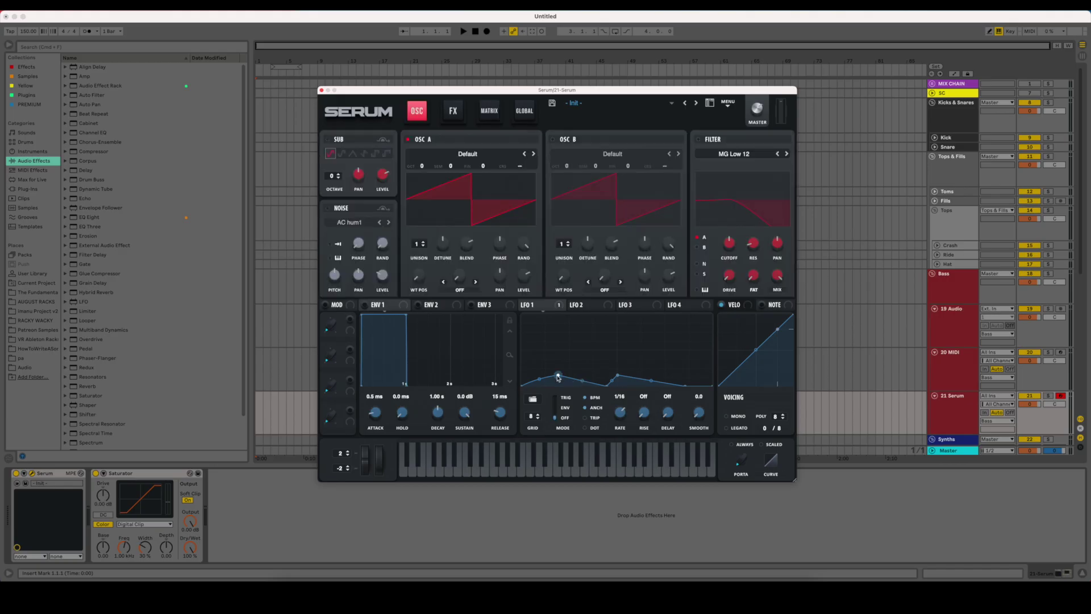
- Raise and reposition two tall peaks in LFO 1's shape, with the first dropping vertically
{"action": "left_click_drag", "start_coordinate": [558, 377], "coordinate": [558, 335]}
{"action": "left_click_drag", "start_coordinate": [620, 377], "coordinate": [647, 332]}
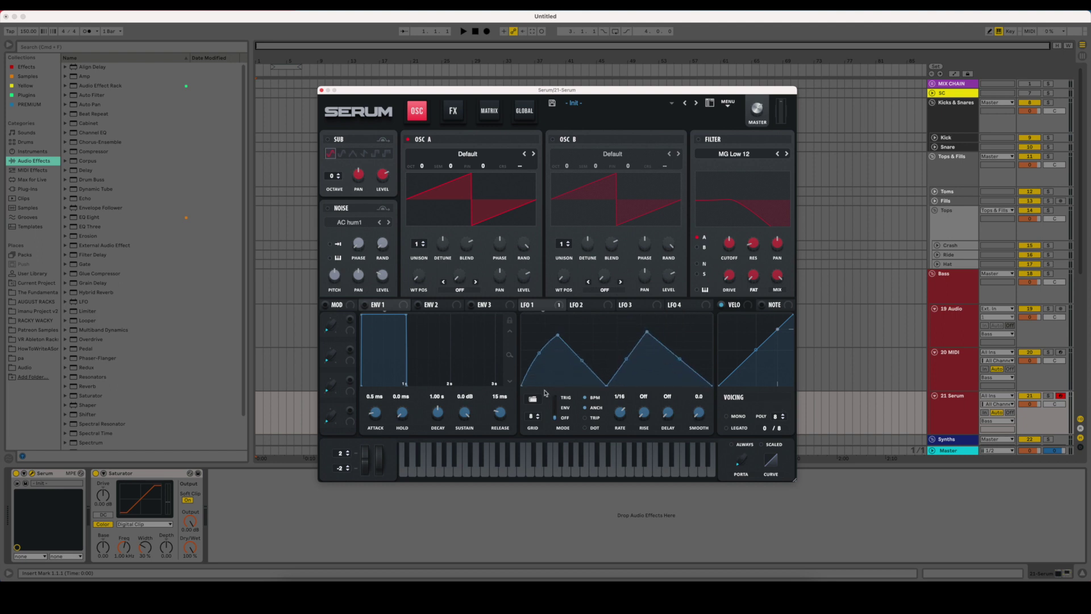
{"action": "left_click_drag", "start_coordinate": [558, 335], "coordinate": [564, 318]}
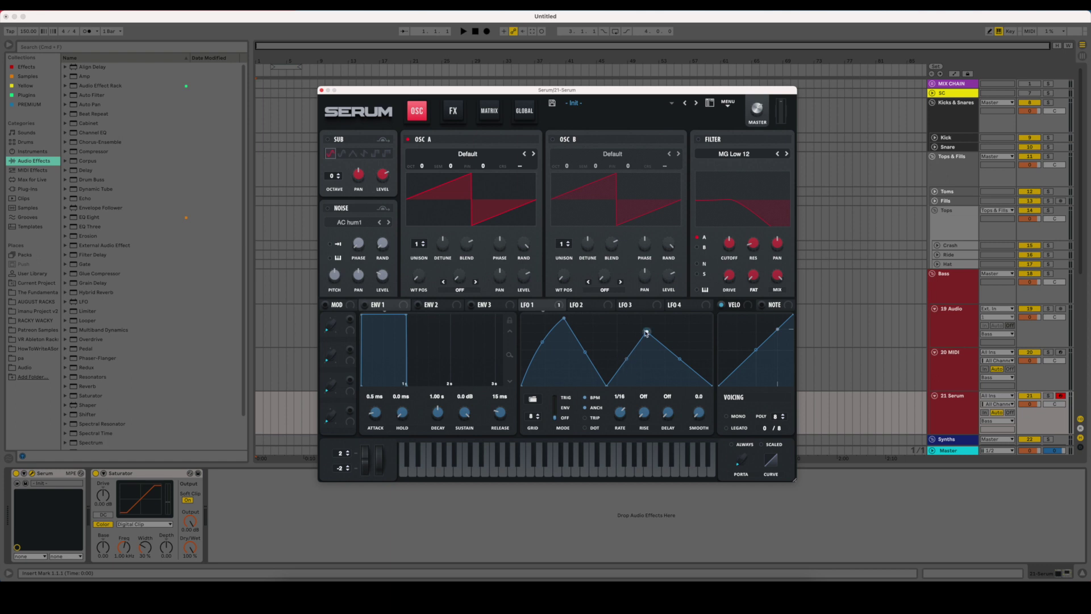
{"action": "left_click_drag", "start_coordinate": [646, 332], "coordinate": [604, 323]}
{"action": "left_click_drag", "start_coordinate": [606, 382], "coordinate": [565, 385]}
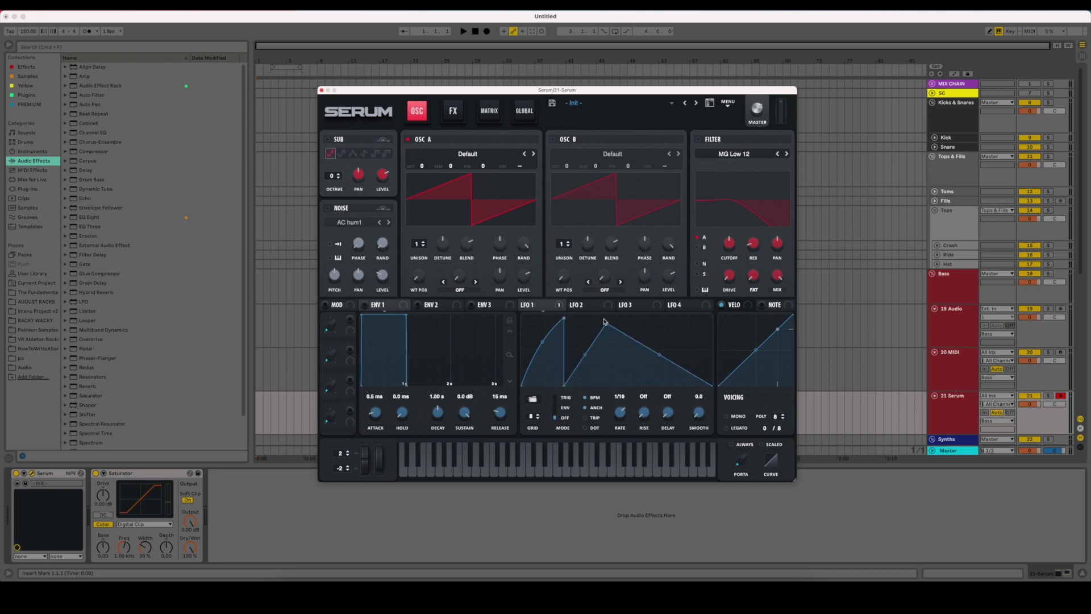
{"action": "left_click_drag", "start_coordinate": [605, 321], "coordinate": [583, 320]}
- Add a third peak, then bend the falling segments concave and bow the rising ones
{"action": "double_click", "coordinate": [656, 360]}
{"action": "left_click_drag", "start_coordinate": [656, 362], "coordinate": [646, 432]}
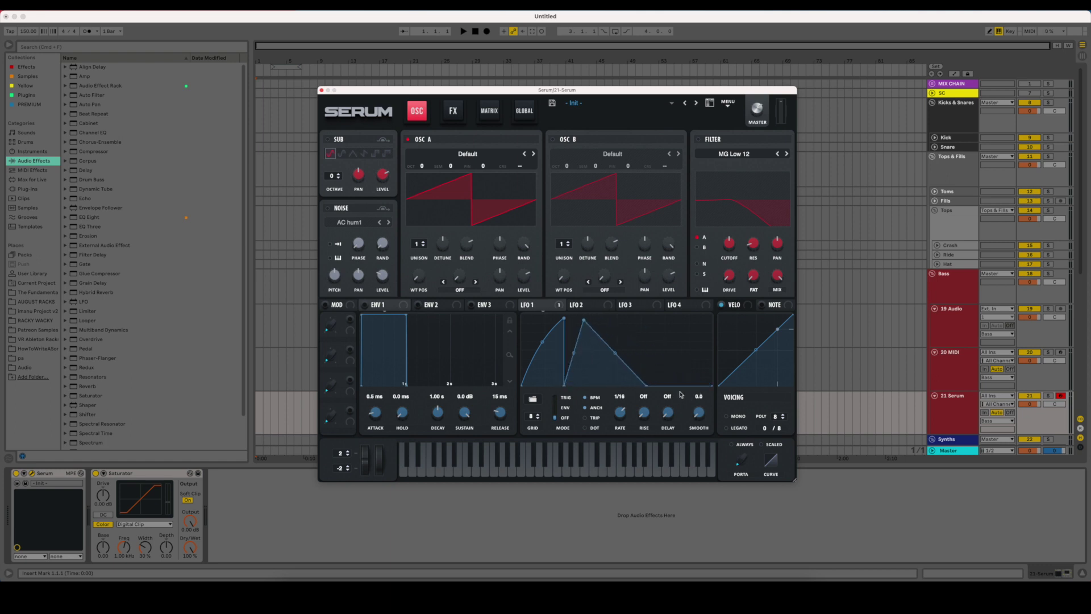
{"action": "left_click_drag", "start_coordinate": [658, 385], "coordinate": [658, 308]}
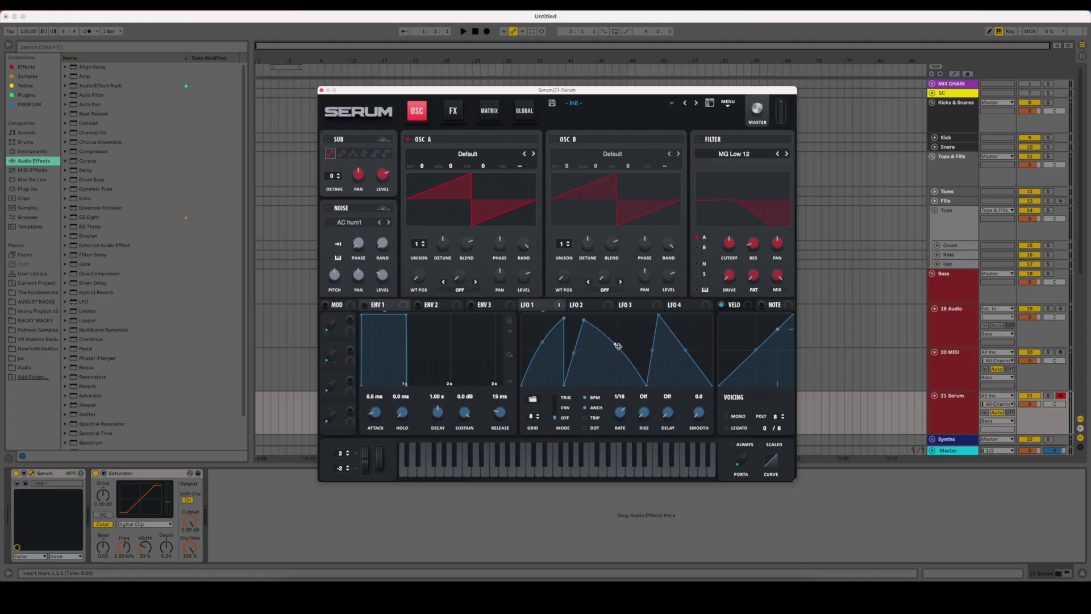
{"action": "mouse_move", "coordinate": [618, 346]}
{"action": "left_mouse_down"}
{"action": "mouse_move", "coordinate": [619, 327]}
{"action": "mouse_move", "coordinate": [612, 376]}
{"action": "mouse_move", "coordinate": [638, 346]}
{"action": "left_mouse_up"}
{"action": "mouse_move", "coordinate": [615, 346]}
{"action": "left_mouse_down"}
{"action": "mouse_move", "coordinate": [612, 362]}
{"action": "mouse_move", "coordinate": [623, 354]}
{"action": "left_mouse_up"}
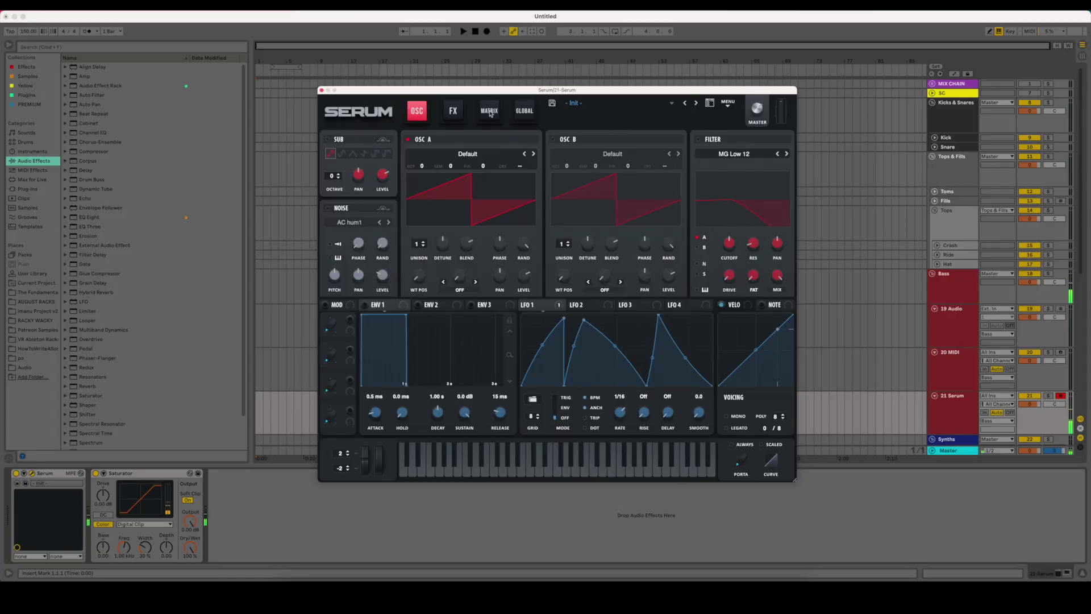
- Initialize the patch, set OSC A unison to 4 voices and raise its wavetable position
{"action": "left_click", "coordinate": [710, 103]}
{"action": "left_click", "coordinate": [728, 104]}
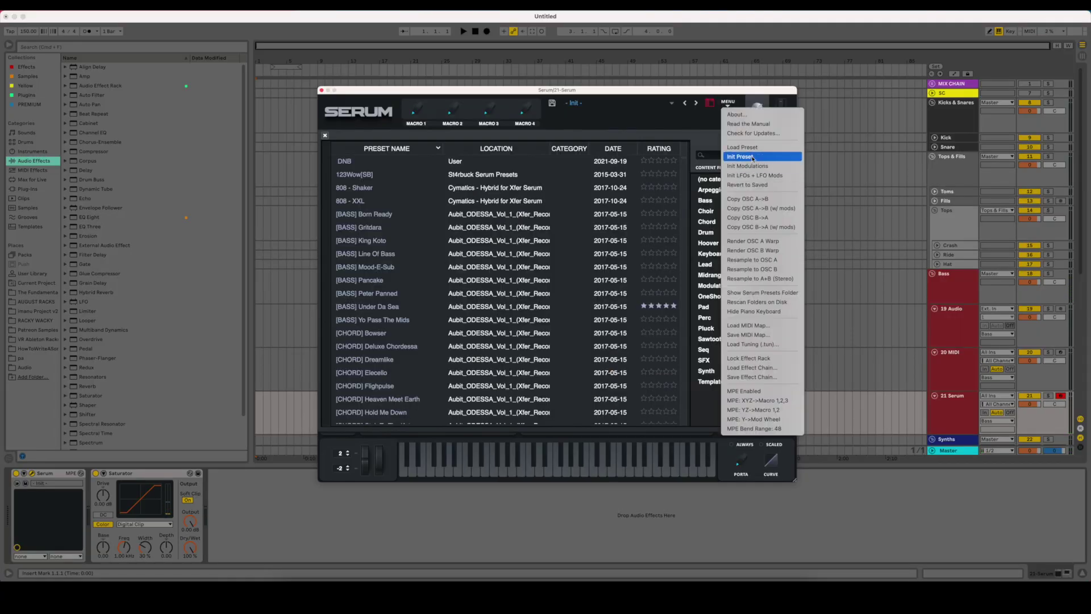
{"action": "left_click", "coordinate": [752, 158]}
{"action": "left_click", "coordinate": [710, 103]}
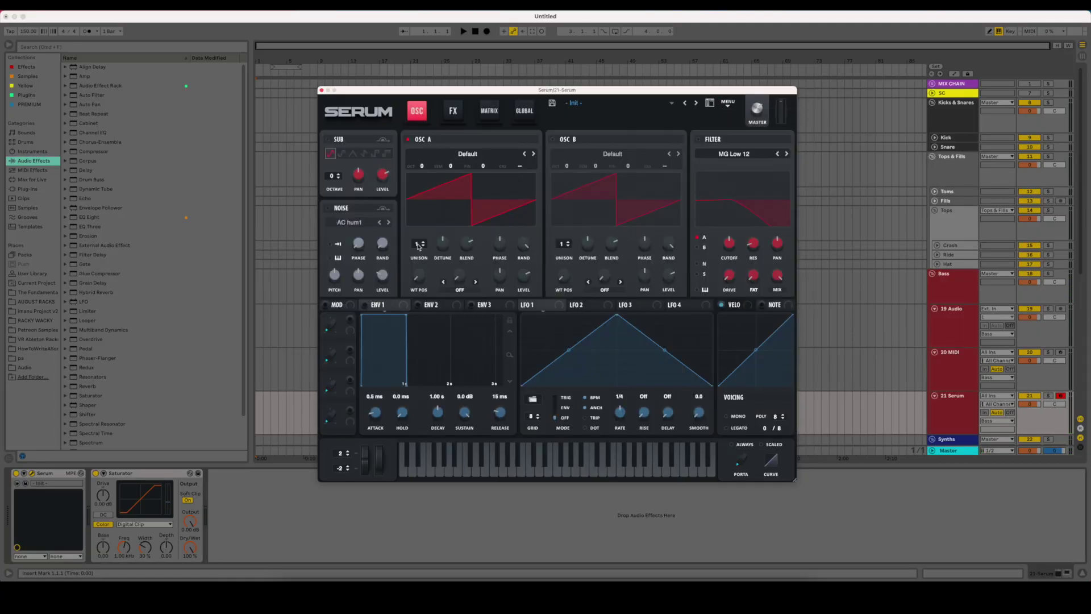
{"action": "left_click_drag", "start_coordinate": [419, 246], "coordinate": [419, 236]}
{"action": "left_click_drag", "start_coordinate": [419, 276], "coordinate": [424, 246]}
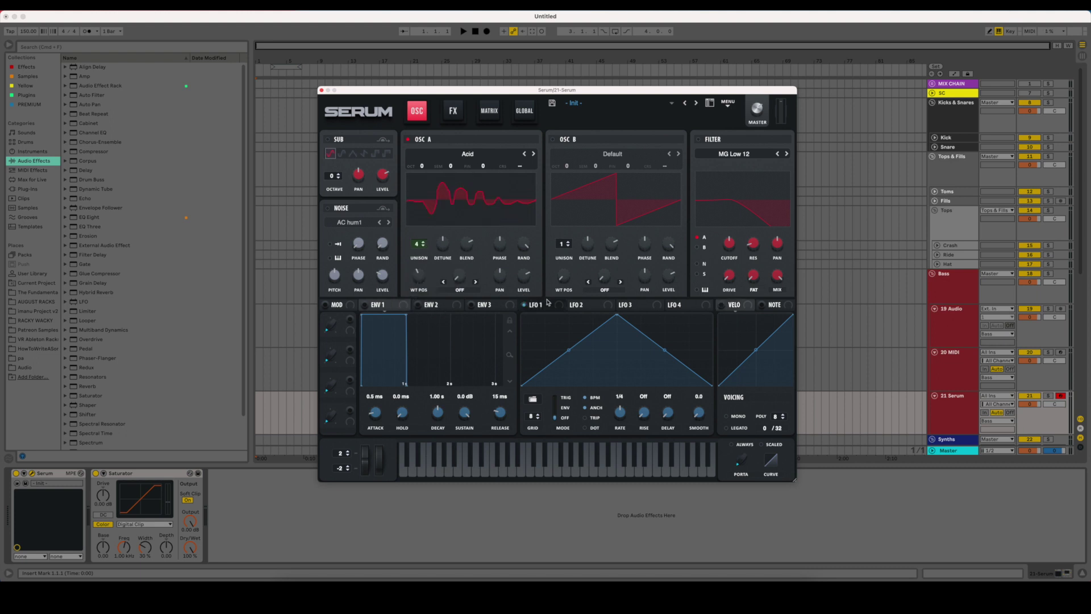
- Route LFO 1 to OSC A's warp amount with Bend + as the warp mode
{"action": "left_click_drag", "start_coordinate": [527, 304], "coordinate": [459, 276]}
{"action": "left_click", "coordinate": [460, 290]}
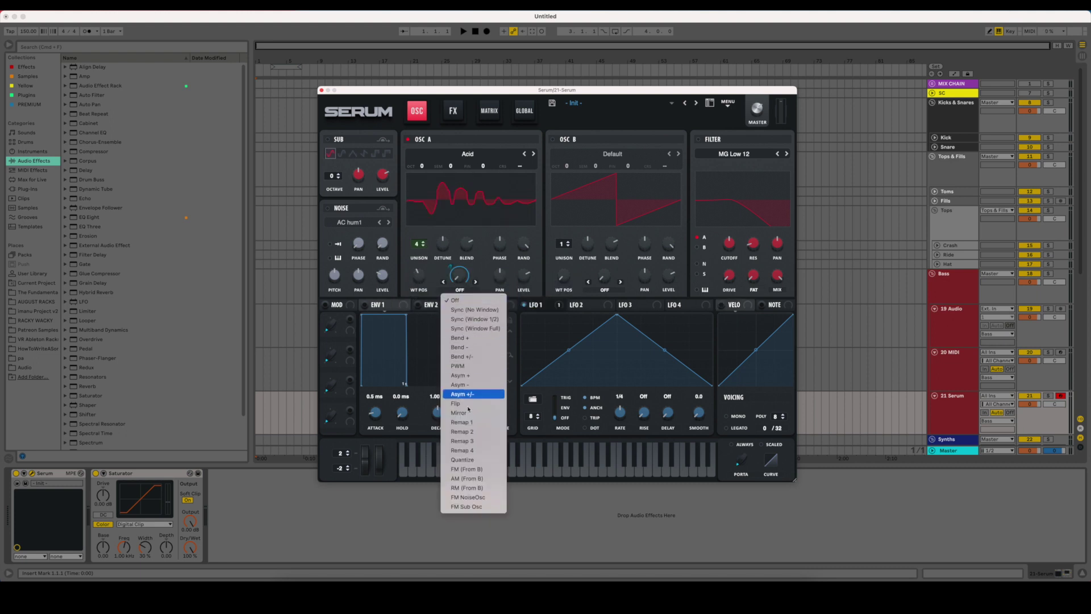
{"action": "key", "text": "Return"}
- Redraw LFO 1 as three triangular peaks, starting from the far left
{"action": "left_click_drag", "start_coordinate": [616, 314], "coordinate": [549, 295]}
{"action": "double_click", "coordinate": [577, 382]}
{"action": "double_click", "coordinate": [603, 364]}
{"action": "left_click_drag", "start_coordinate": [602, 364], "coordinate": [595, 310]}
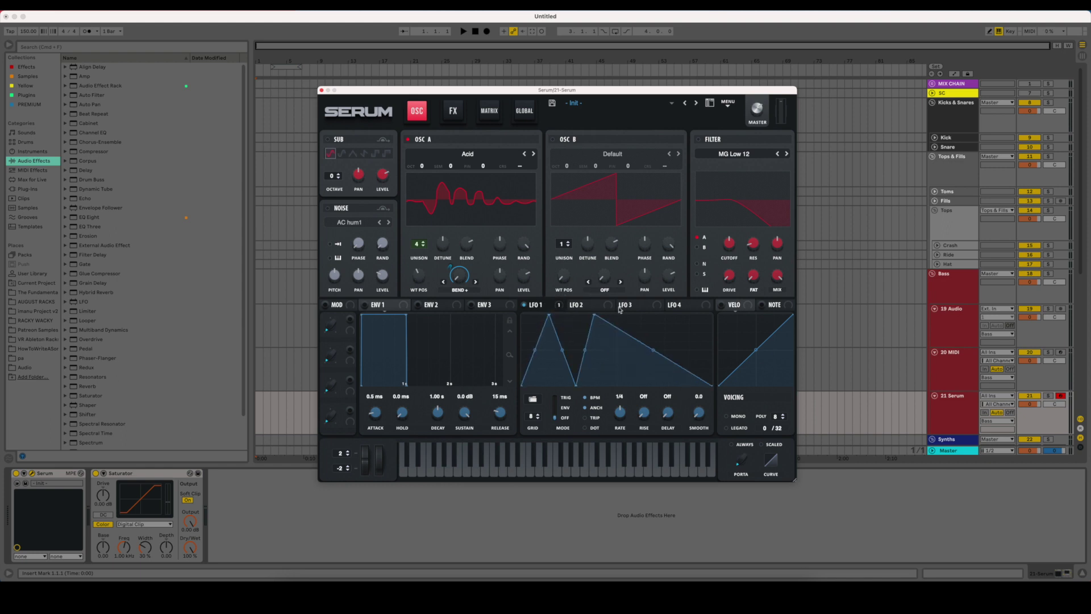
{"action": "double_click", "coordinate": [643, 351]}
{"action": "left_click_drag", "start_coordinate": [643, 351], "coordinate": [651, 419]}
{"action": "double_click", "coordinate": [675, 318]}
- Audition low notes, set LFO 1's rate to one bar and also route it to OSC A level
{"action": "key", "text": "f"}
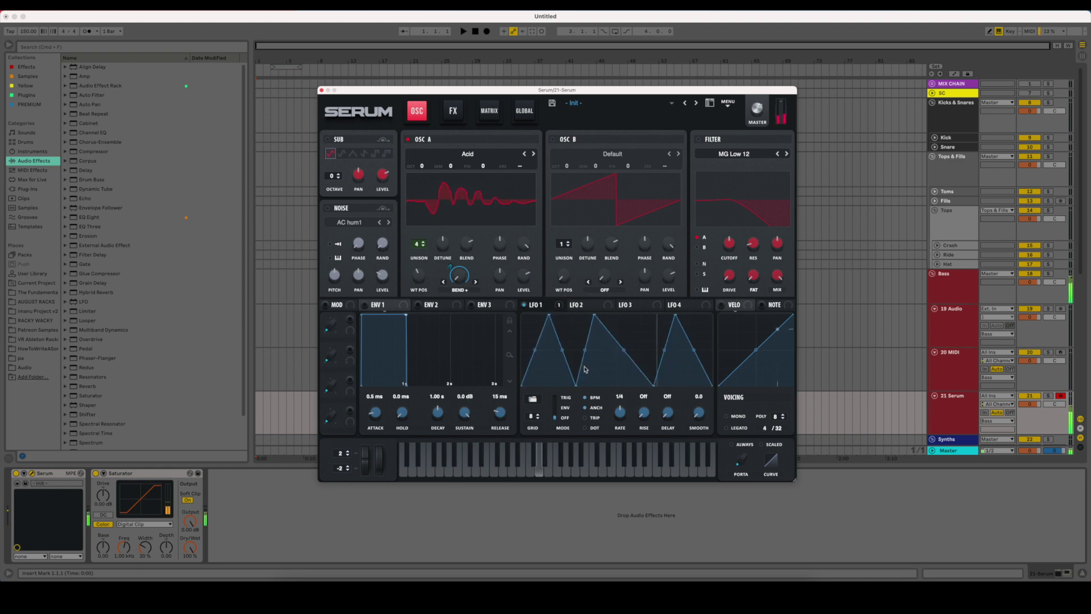
{"action": "key", "text": "z"}
{"action": "key", "text": "s"}
{"action": "key", "text": "z"}
{"action": "key", "text": "s"}
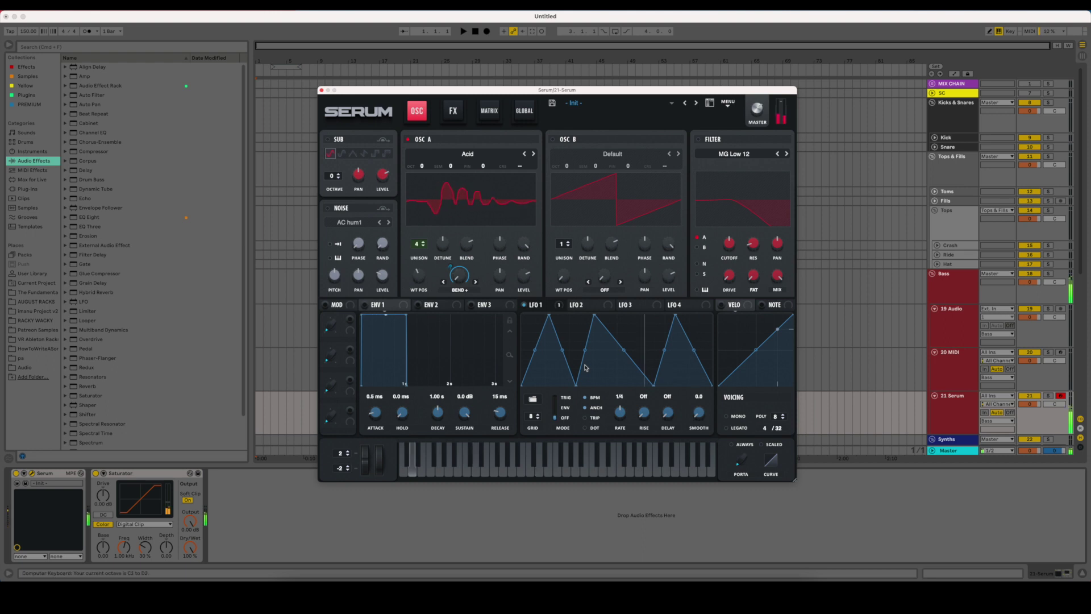
{"action": "left_click_drag", "start_coordinate": [619, 412], "coordinate": [619, 420]}
{"action": "left_click_drag", "start_coordinate": [534, 305], "coordinate": [524, 277]}
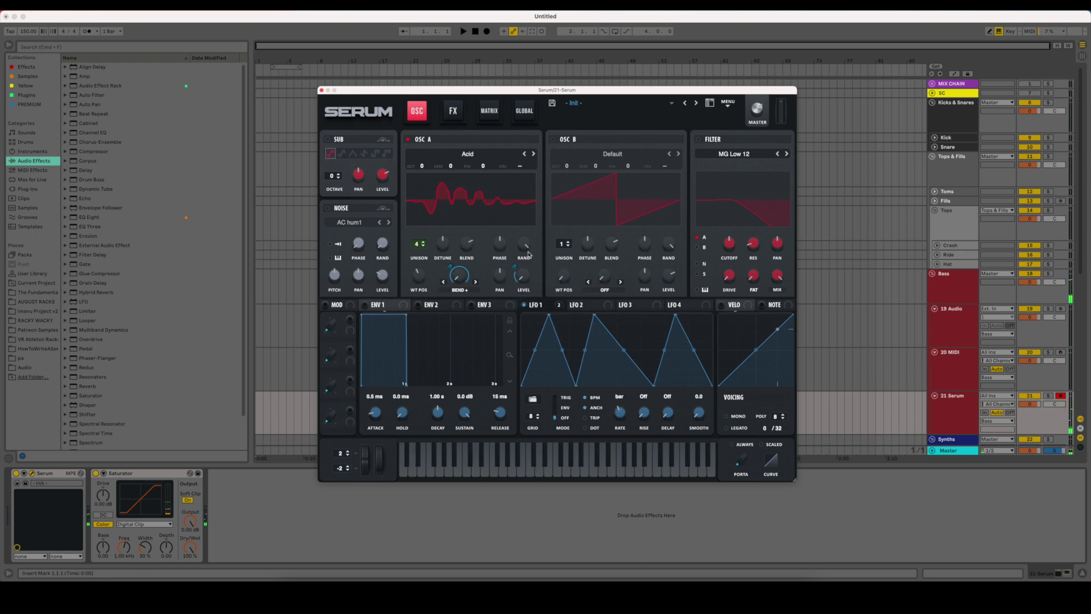
{"action": "key", "text": "s"}
- Bend LFO 1's slopes into sharp concave peaks, auditioning notes between changes
{"action": "left_click_drag", "start_coordinate": [563, 351], "coordinate": [569, 330]}
{"action": "key", "text": "a"}
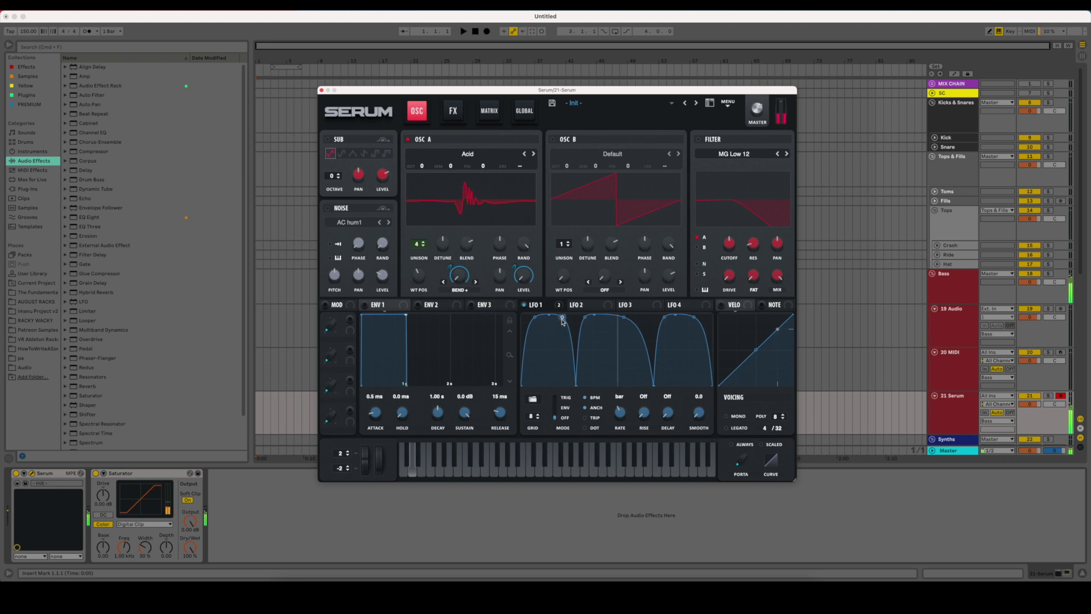
{"action": "left_click_drag", "start_coordinate": [563, 317], "coordinate": [566, 359]}
{"action": "key", "text": "a"}
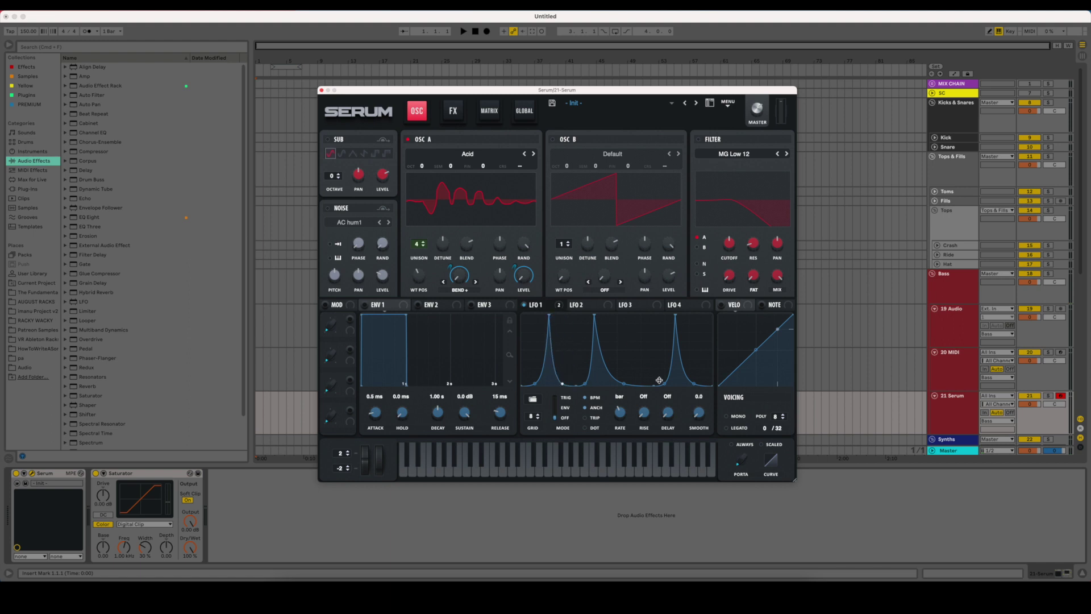
{"action": "left_click_drag", "start_coordinate": [660, 380], "coordinate": [724, 371]}
{"action": "left_click_drag", "start_coordinate": [629, 385], "coordinate": [632, 367]}
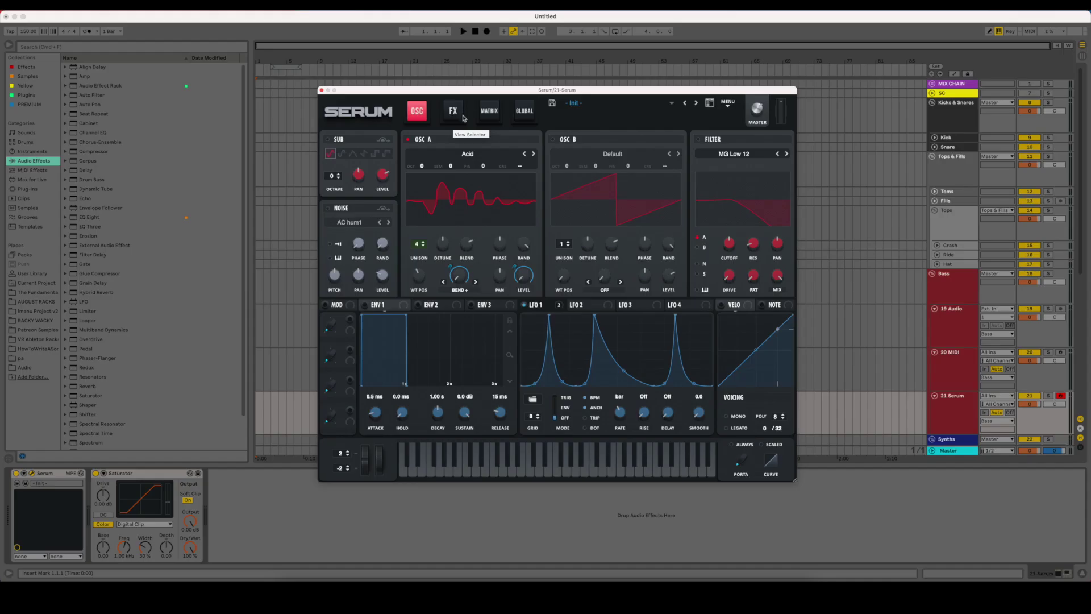
{"action": "left_click", "coordinate": [453, 112]}
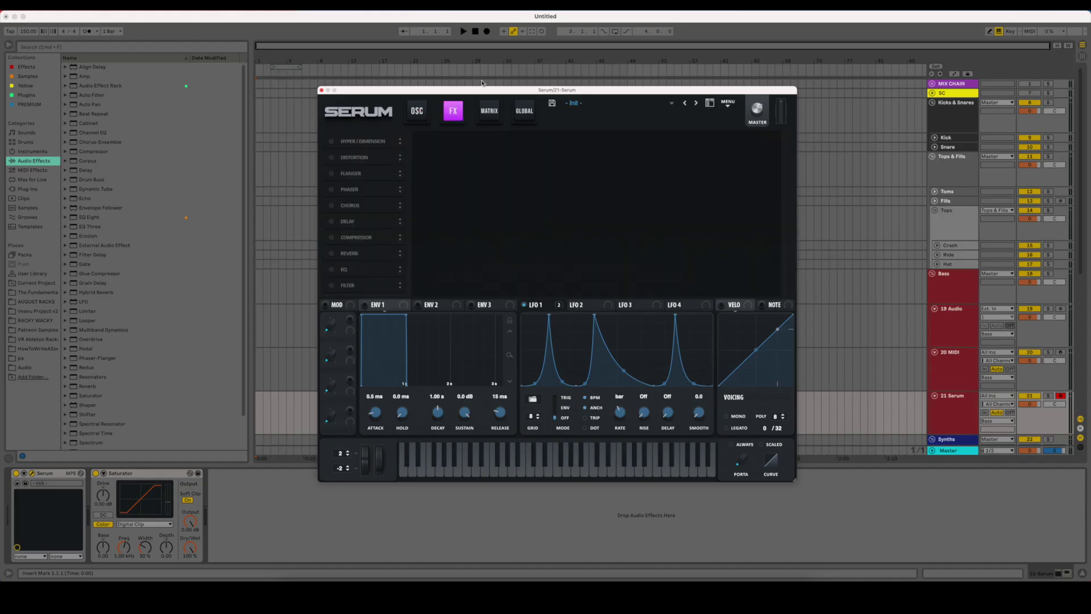
- Enable the Compressor and round LFO 1's spikes into smooth convex lobes
{"action": "left_click", "coordinate": [332, 238]}
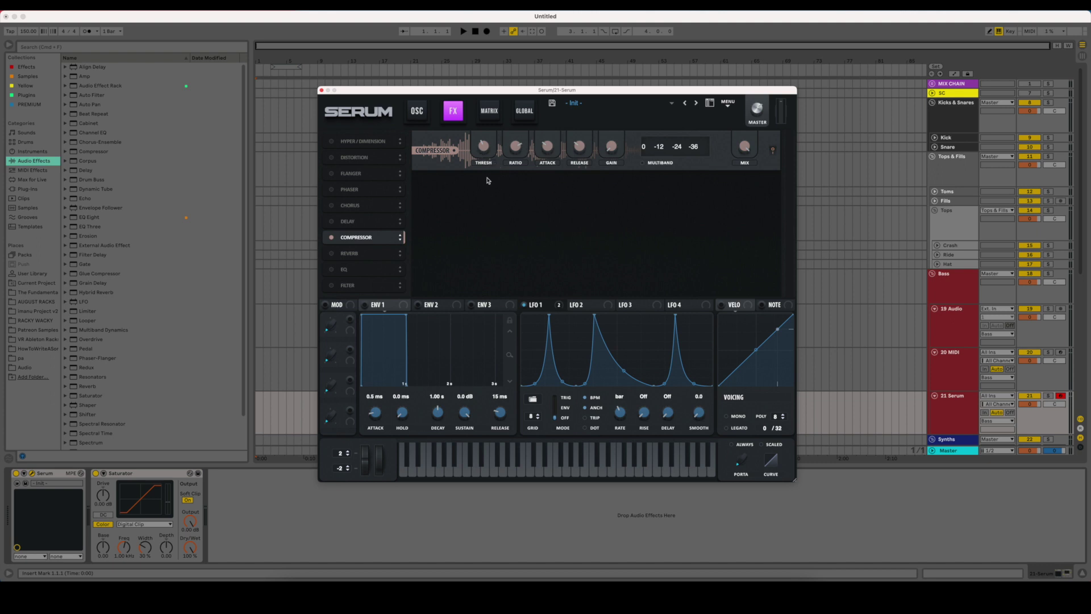
{"action": "left_click", "coordinate": [409, 114]}
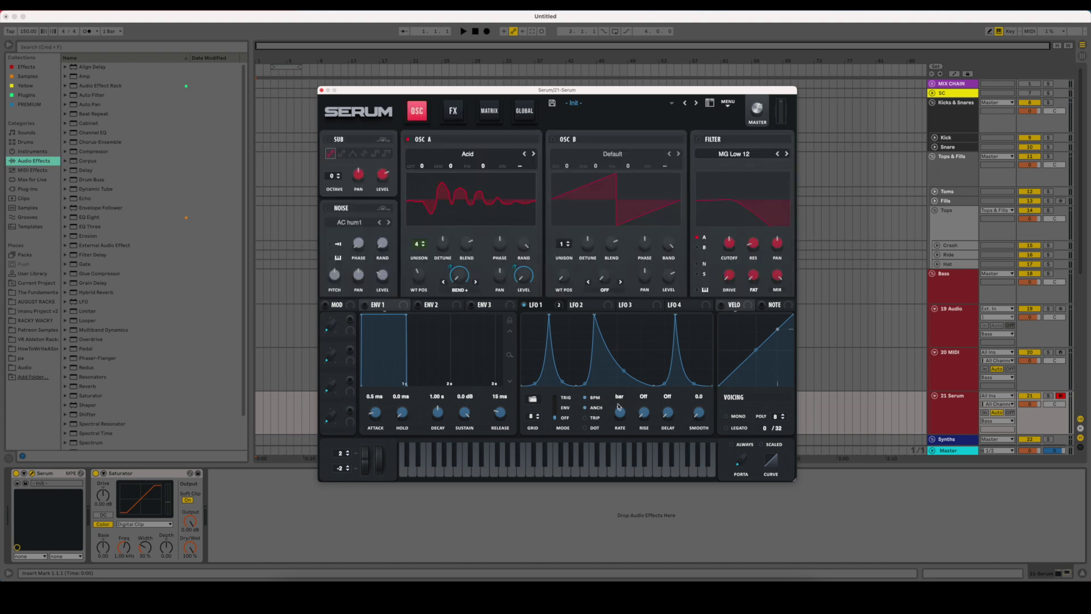
{"action": "left_click_drag", "start_coordinate": [560, 382], "coordinate": [569, 331]}
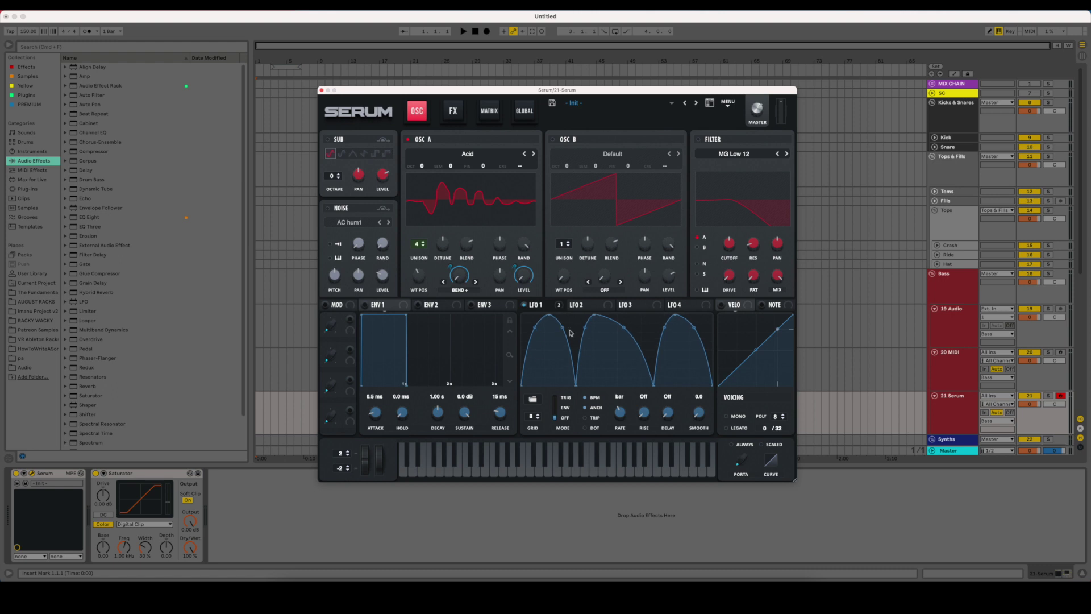
- Enable the Distortion effect, raise the filter drive and audition a held low note
{"action": "left_click", "coordinate": [453, 115]}
{"action": "left_click", "coordinate": [332, 158]}
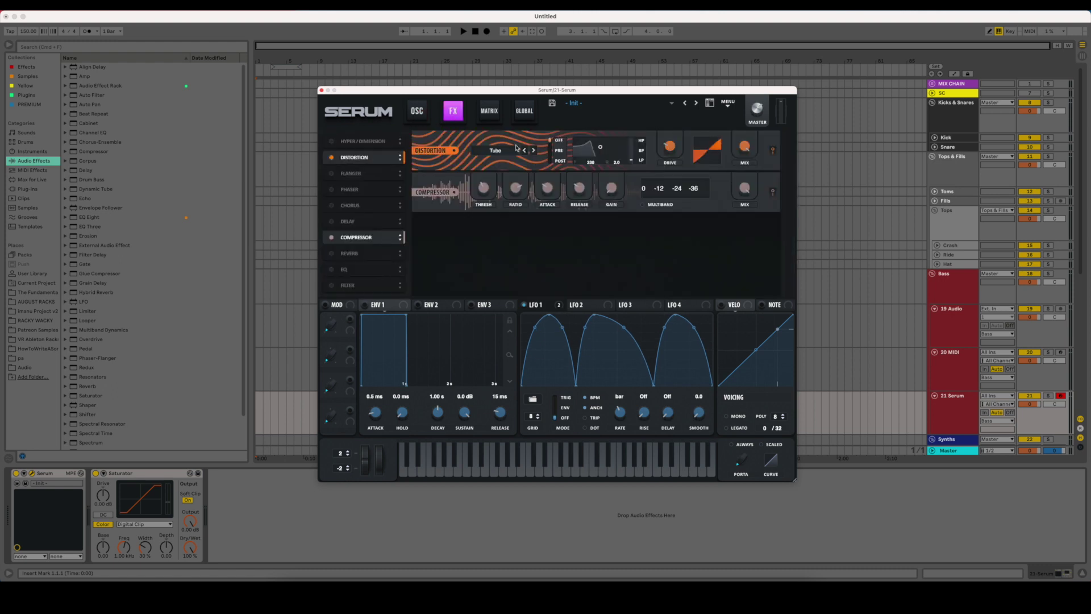
{"action": "left_click", "coordinate": [418, 112]}
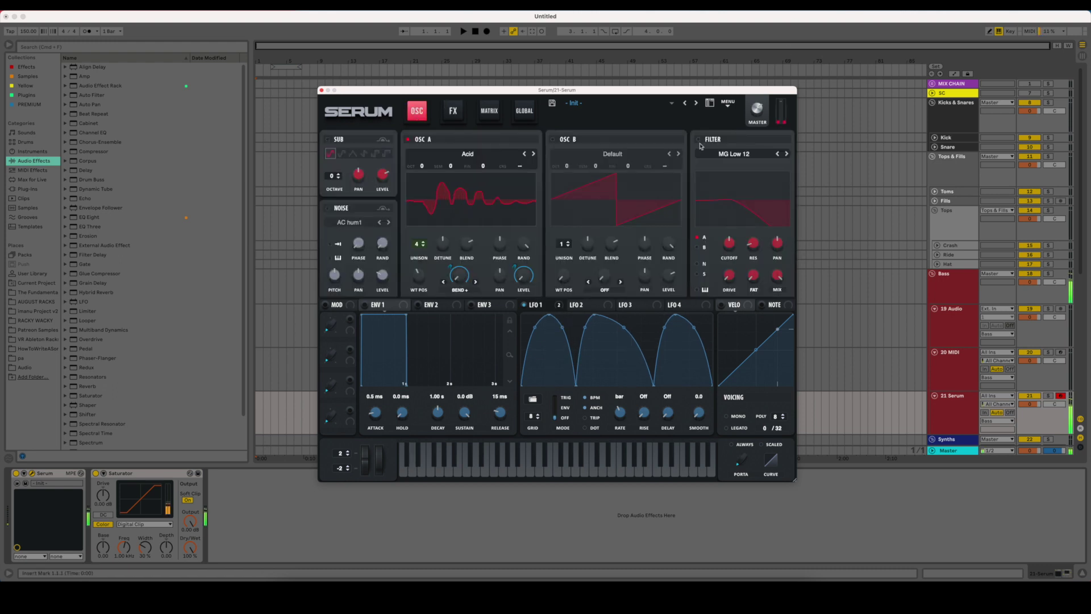
{"action": "left_click_drag", "start_coordinate": [729, 276], "coordinate": [730, 265]}
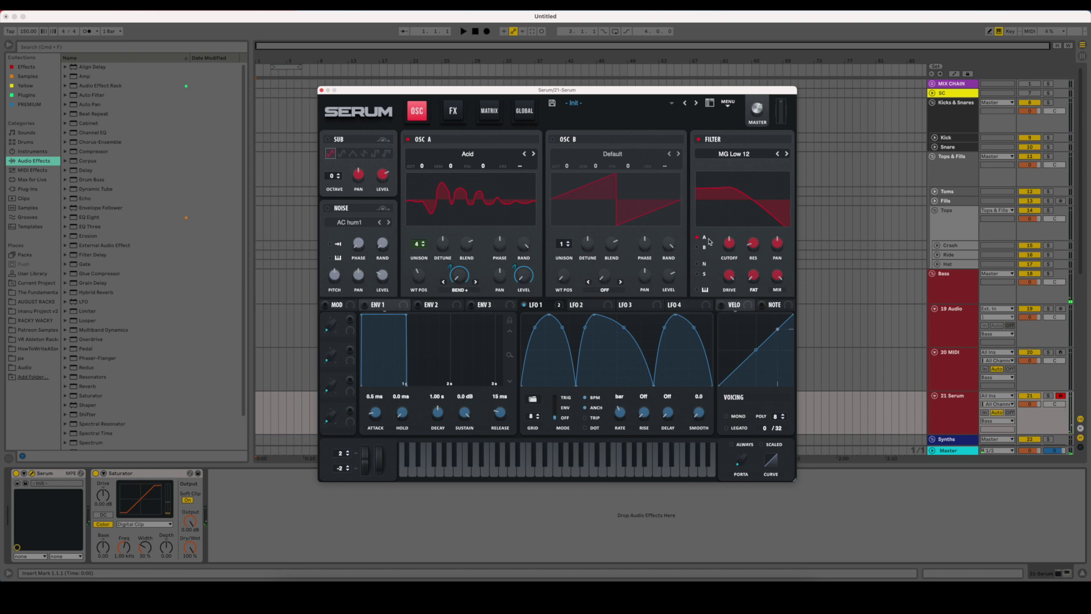
{"action": "key", "text": "s"}
{"action": "left_click", "coordinate": [453, 110]}
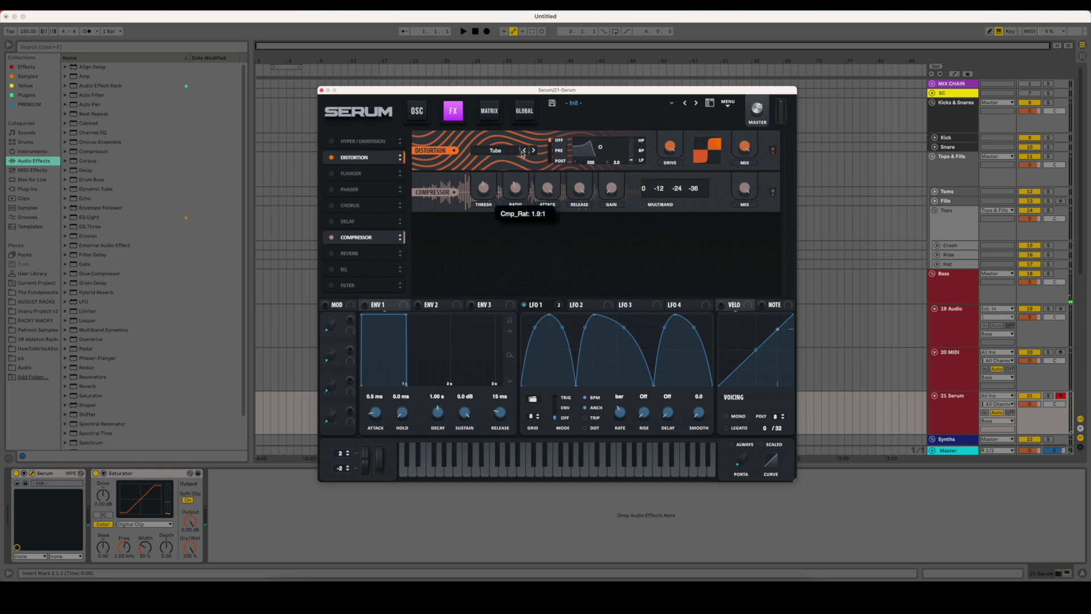
- Set the compressor ratio to Limit, mix to 66, and pull the threshold down
{"action": "left_click_drag", "start_coordinate": [522, 152], "coordinate": [527, 105]}
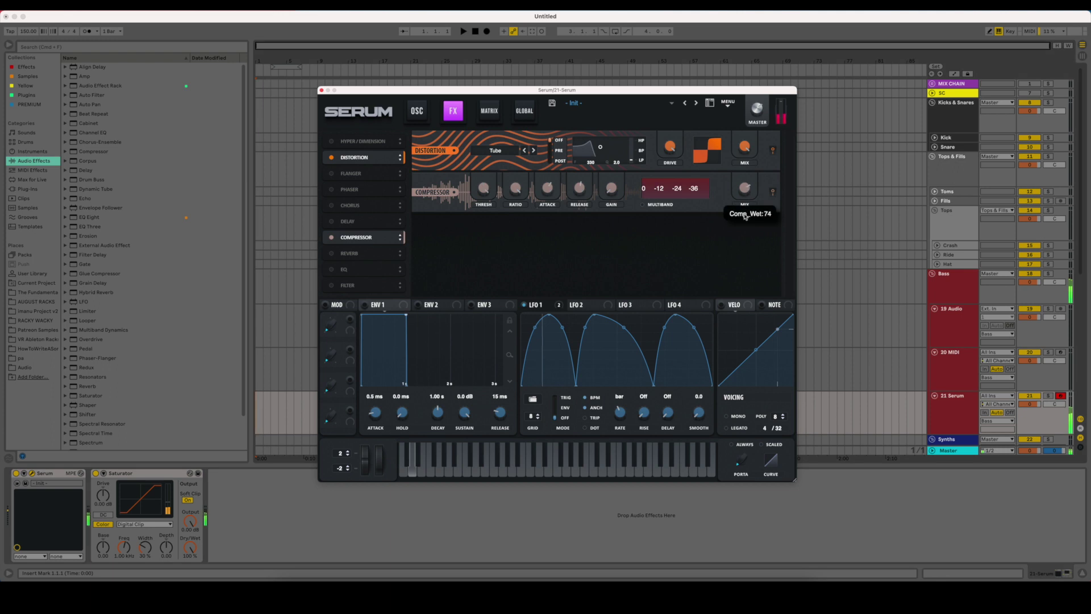
{"action": "left_click_drag", "start_coordinate": [746, 221], "coordinate": [747, 249]}
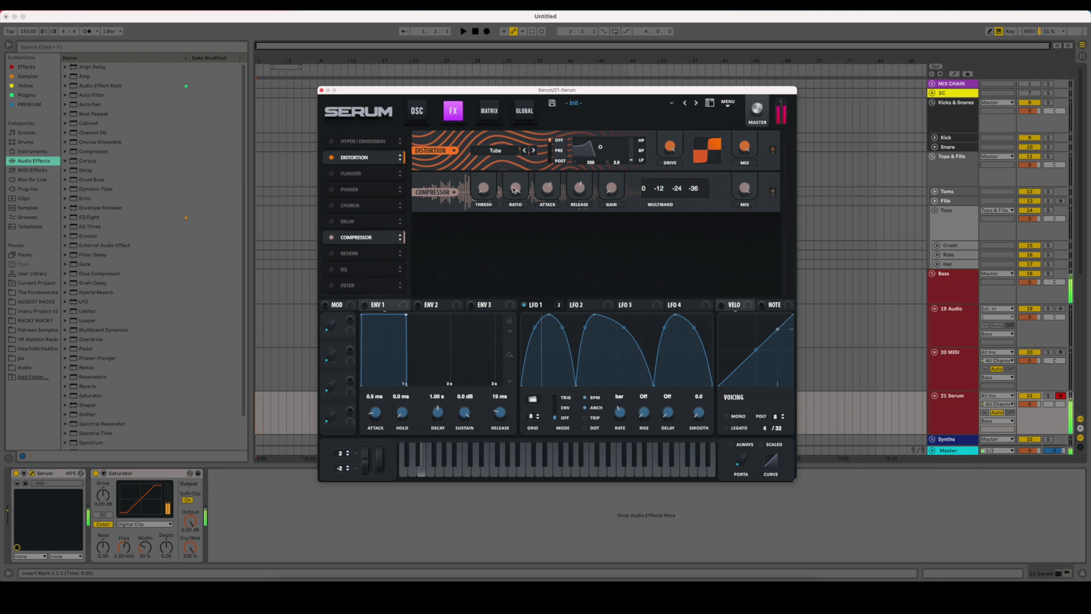
{"action": "left_click_drag", "start_coordinate": [483, 188], "coordinate": [484, 179]}
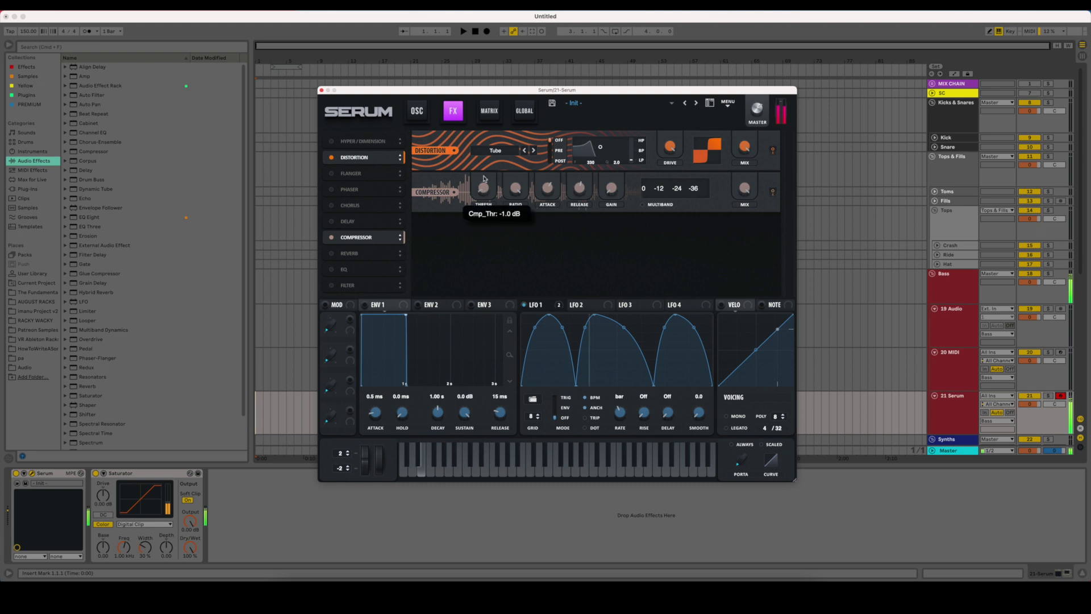